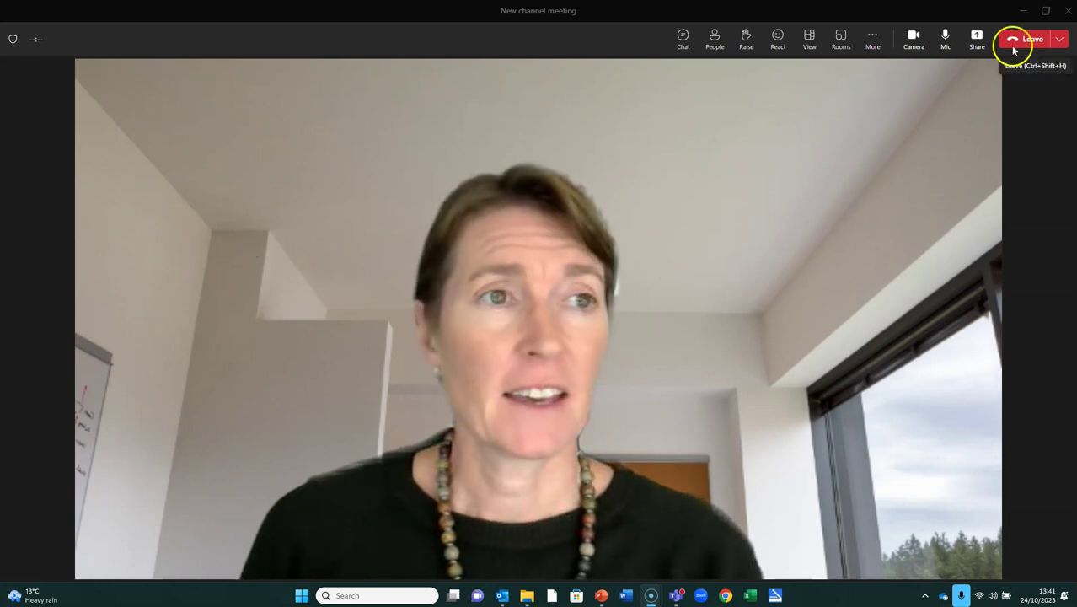
Share the Sample Slides presentation in the meeting using PowerPoint Live
click(977, 38)
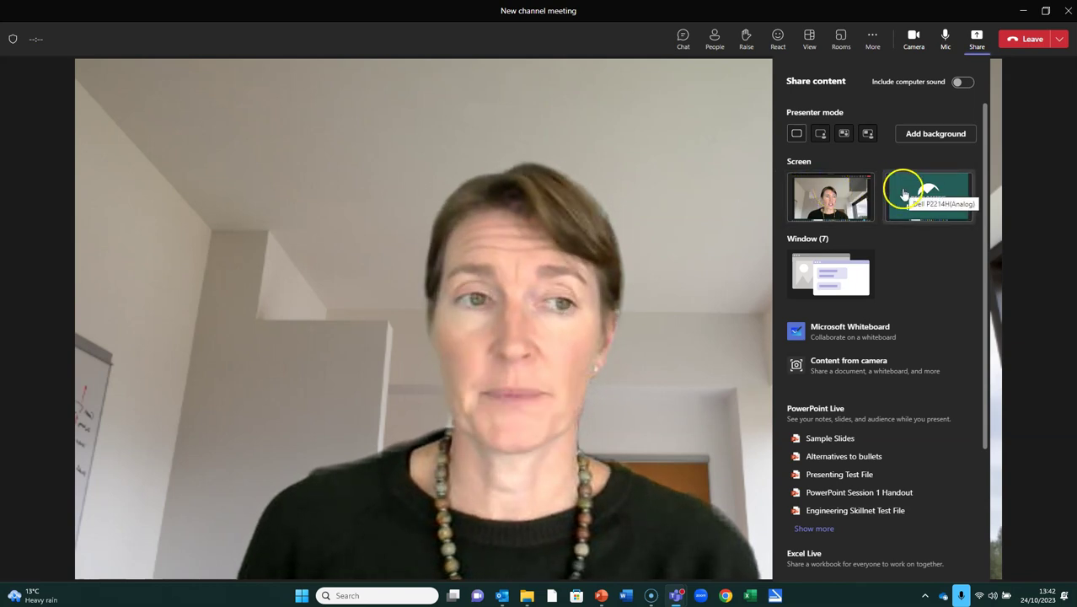
click(817, 278)
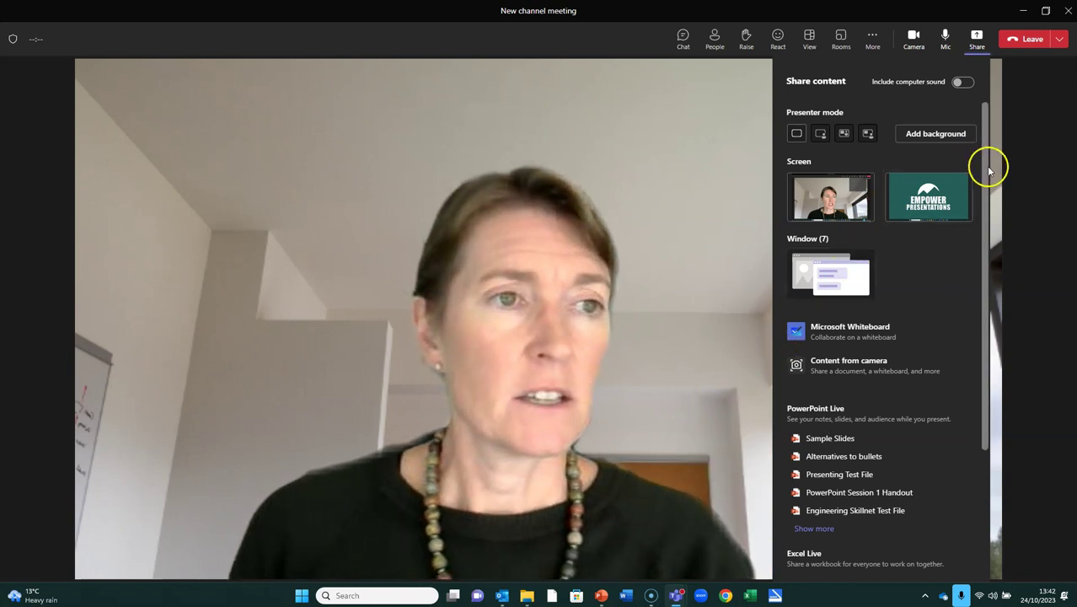
scroll(987, 164, down, 4)
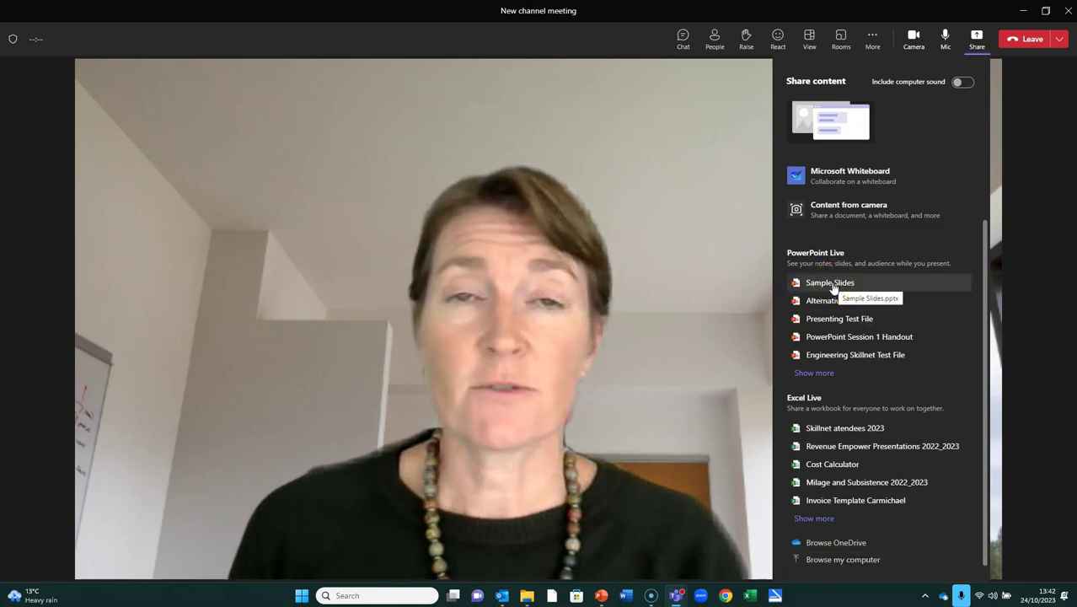
click(830, 283)
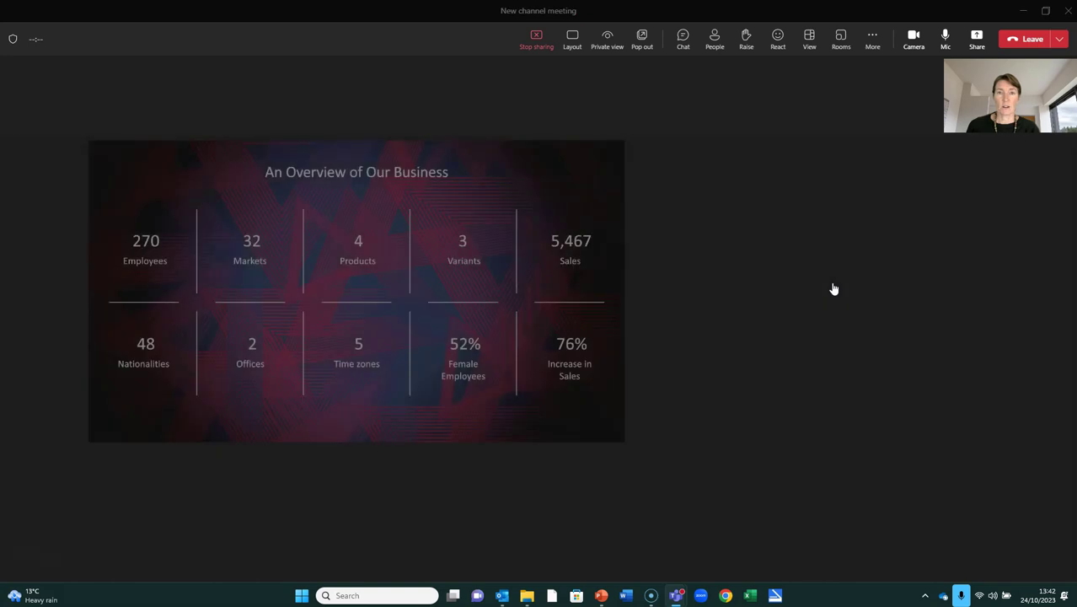
click(822, 276)
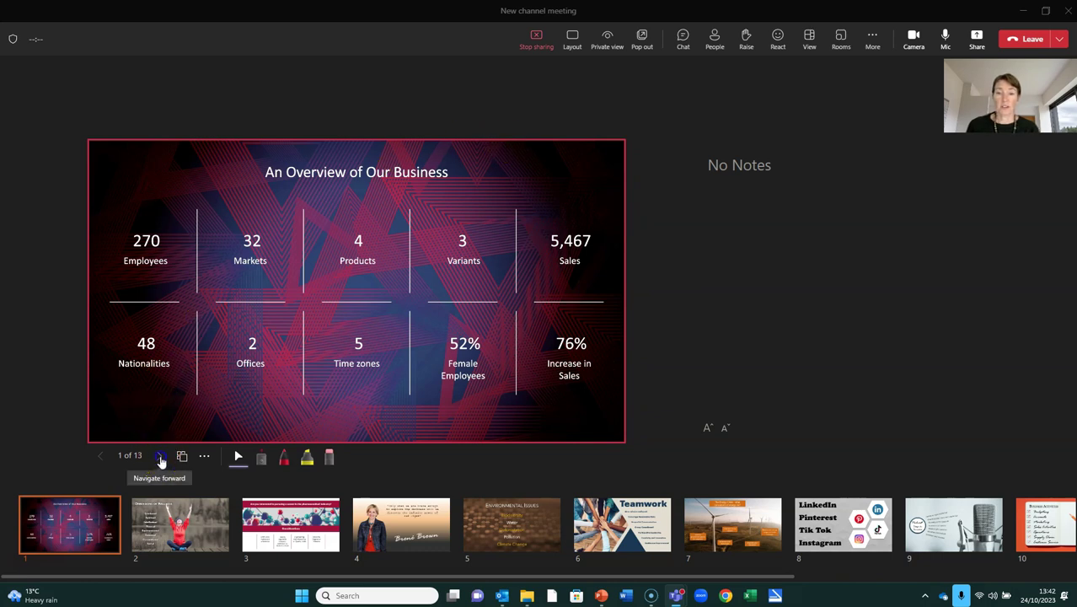
Step forward and back through the opening slides, finishing on slide 3 about a pharmaceutical industry career
click(160, 459)
click(100, 455)
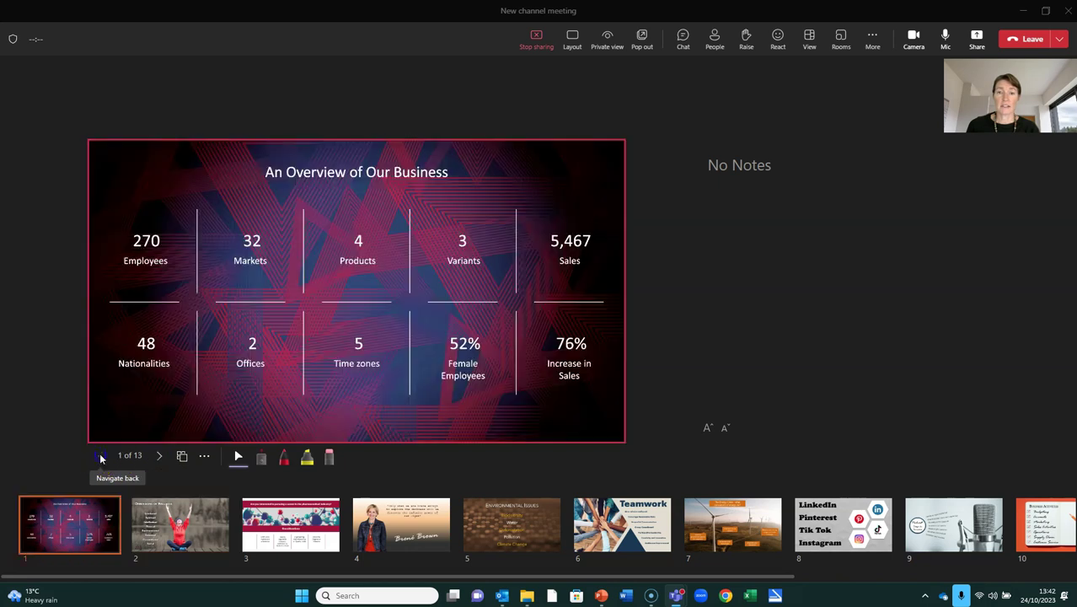
click(159, 456)
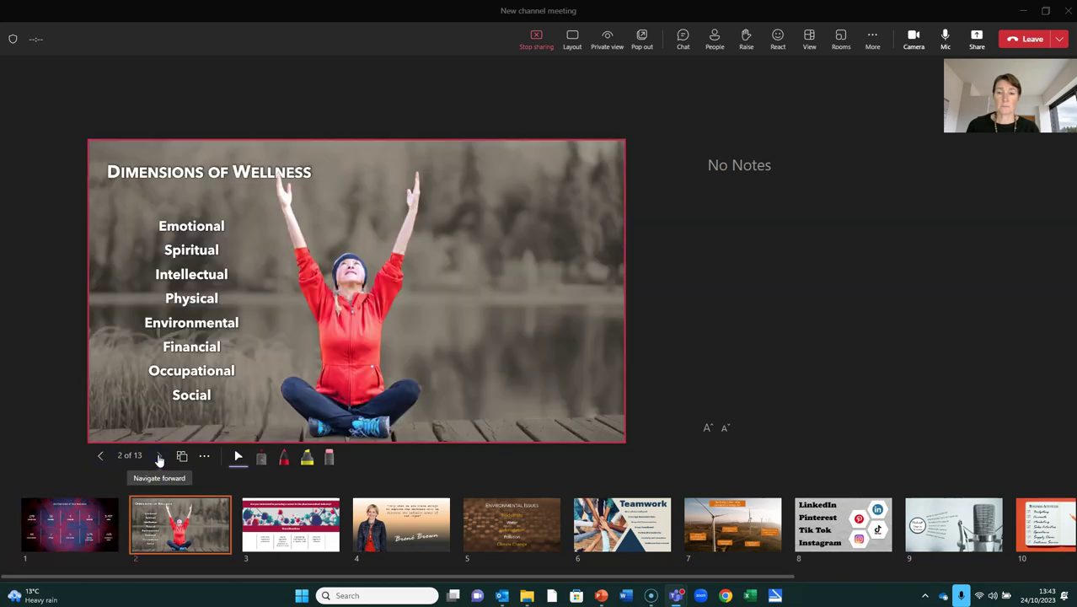
click(160, 457)
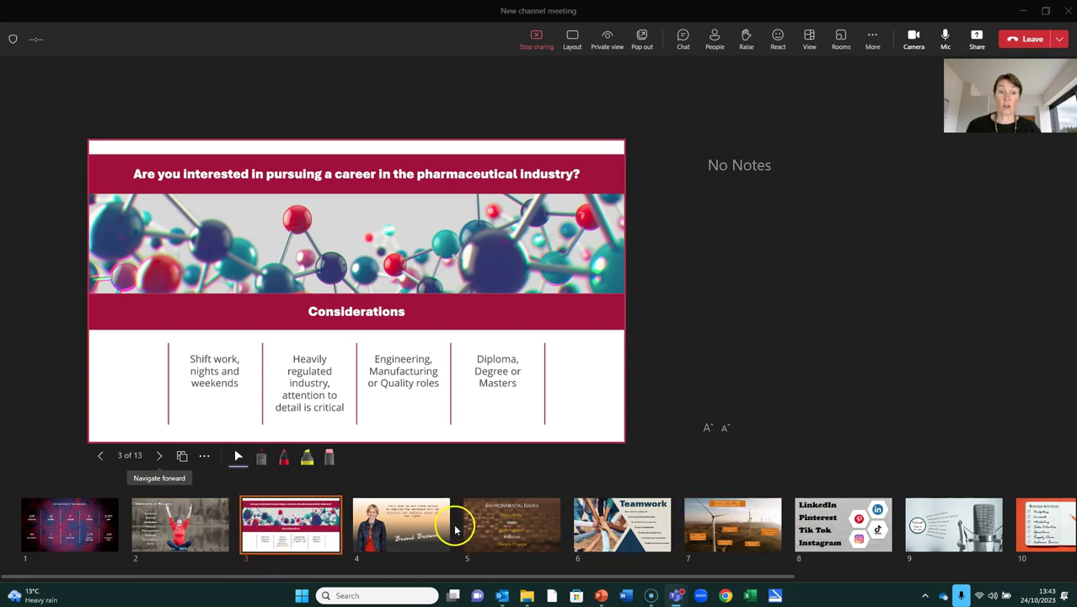
Jump directly to social media slide 8, and from there use the grid view to present Business Activities slide 10
click(817, 521)
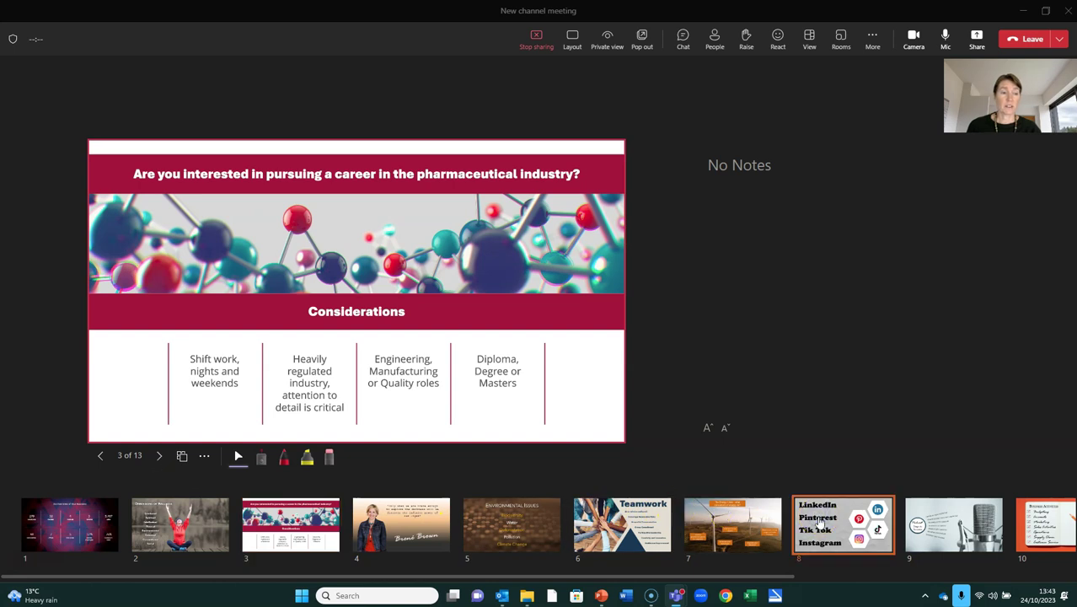
click(822, 521)
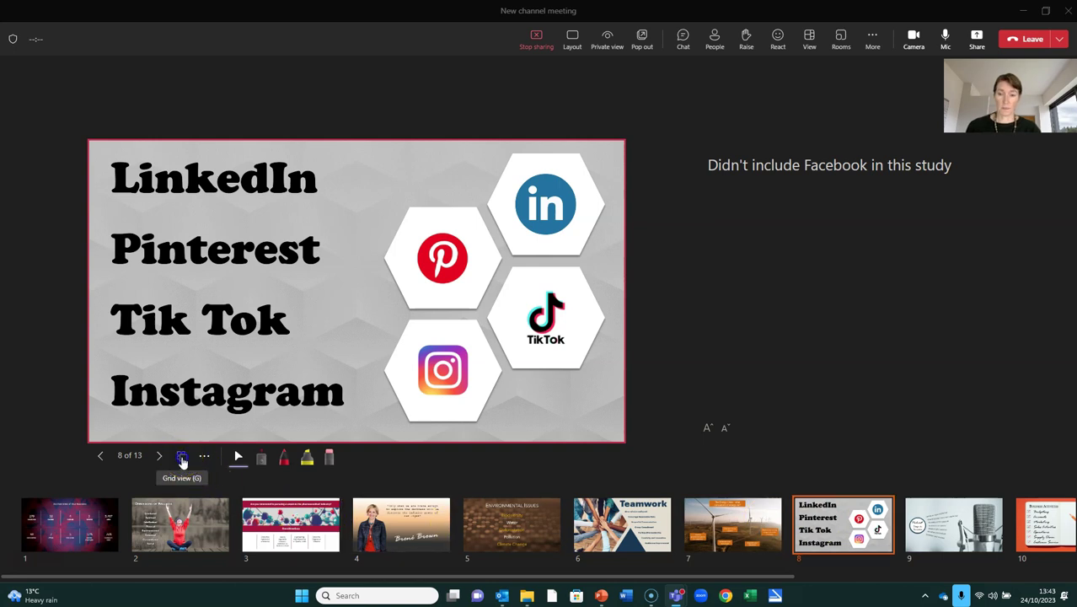
click(182, 458)
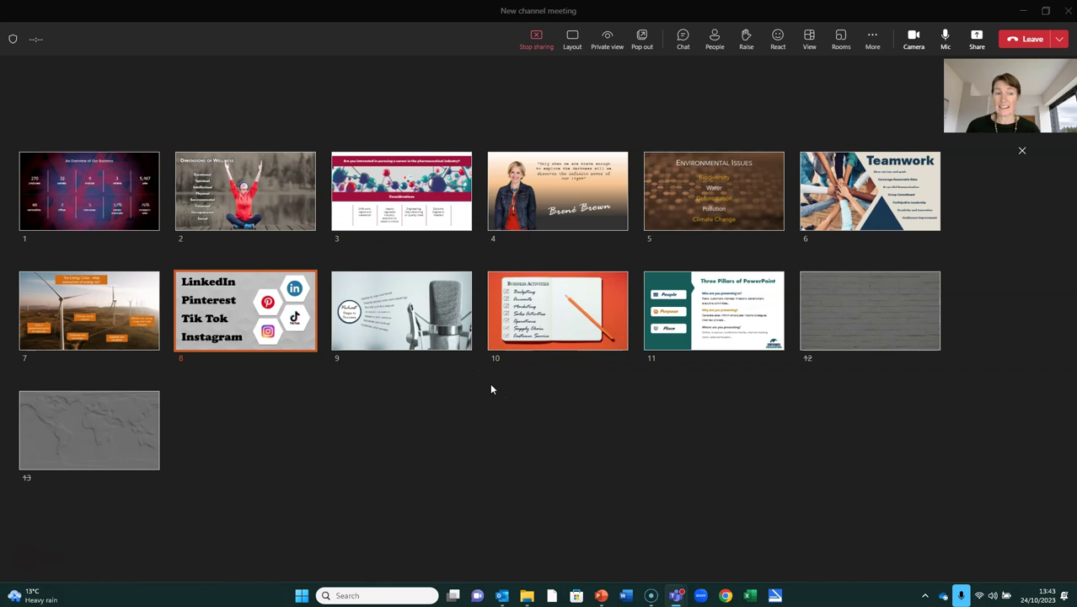
click(525, 311)
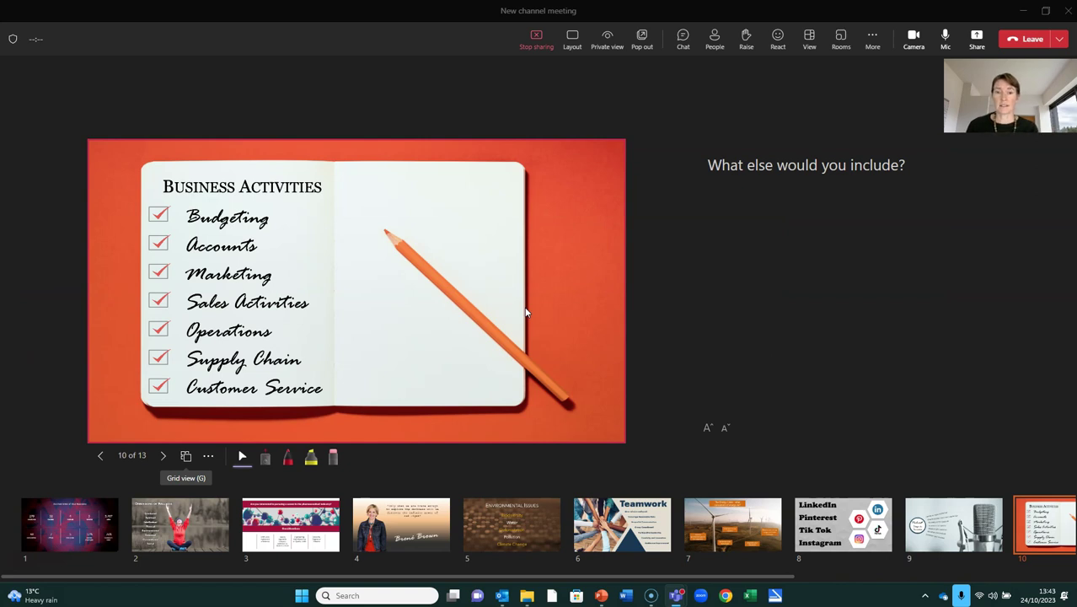
Point at slide 10 with the red laser pointer and handwrite "writing" in red pen on the blank notebook page
click(242, 456)
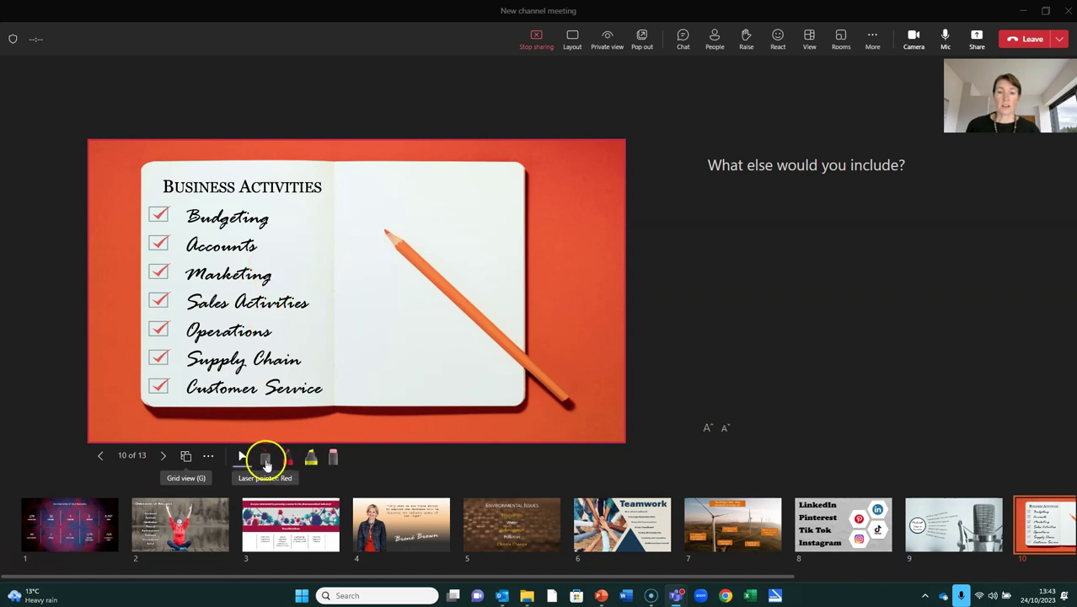
click(266, 460)
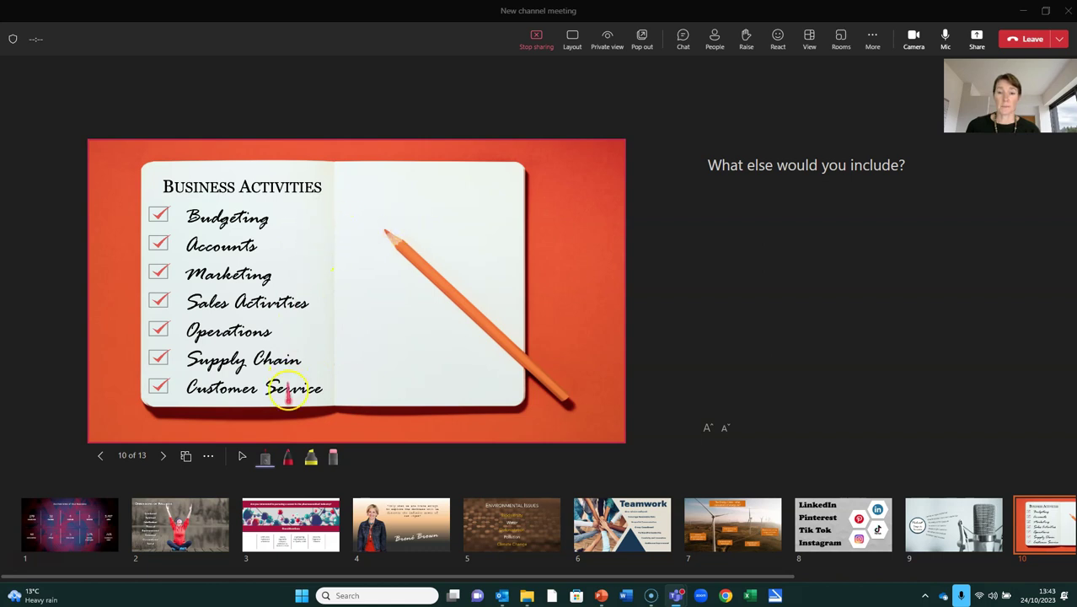
click(289, 462)
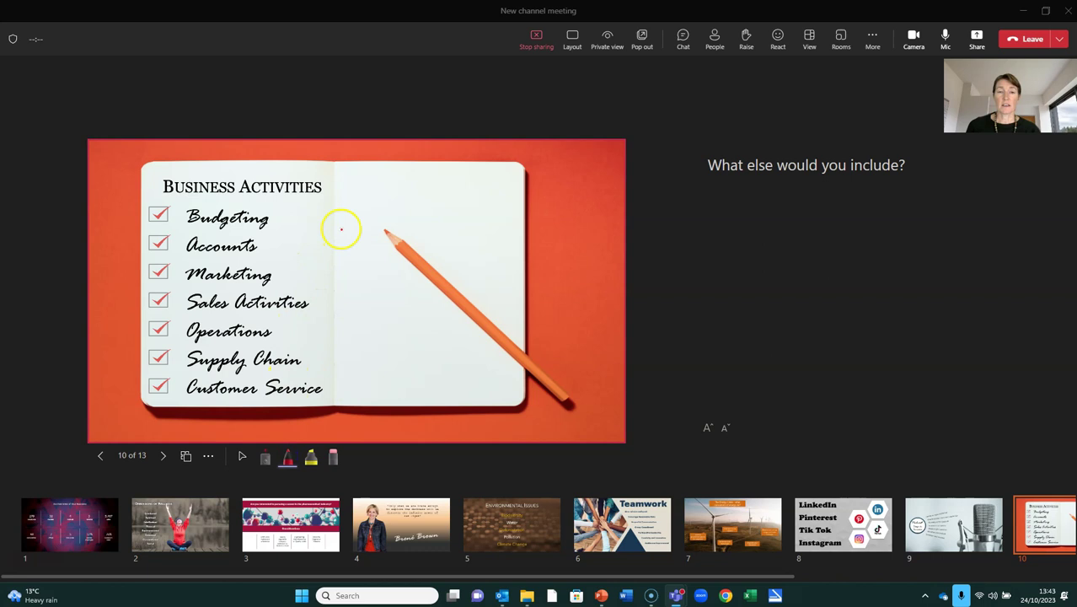
mouse_move(344, 196)
mouse_down()
mouse_move(407, 180)
mouse_move(441, 203)
mouse_move(505, 207)
mouse_up()
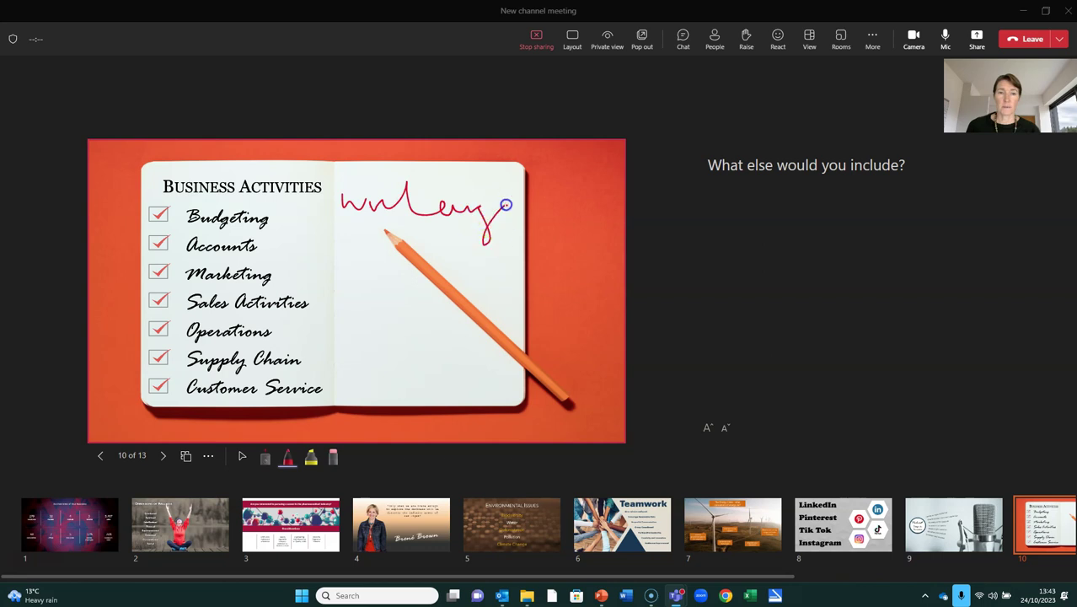
drag(375, 196, 446, 195)
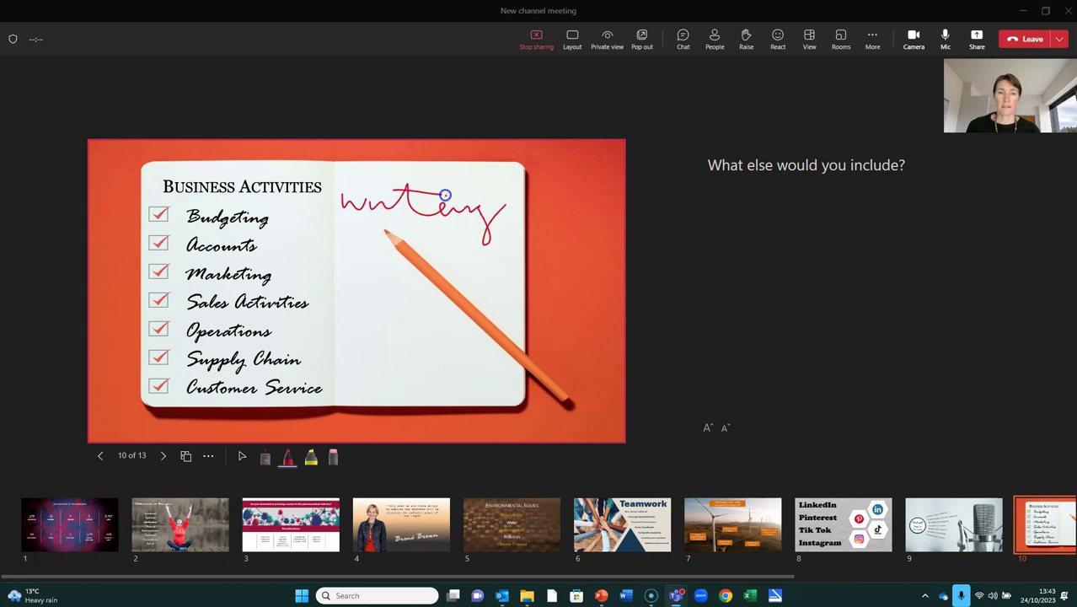
Mark the word Marketing on slide 10 with the yellow highlighter
click(311, 457)
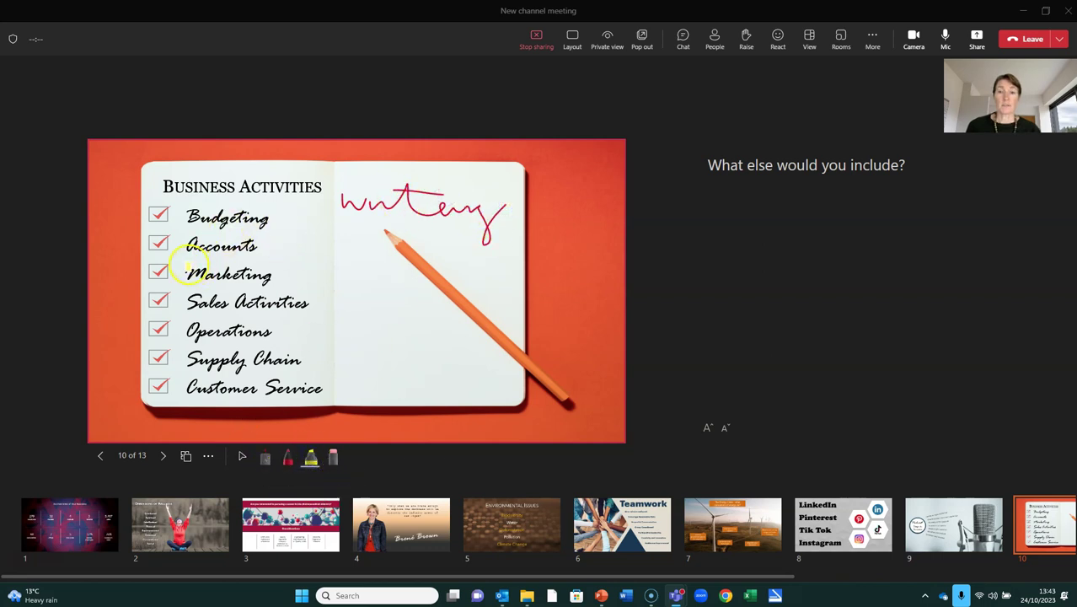
mouse_move(187, 274)
mouse_down()
mouse_move(257, 276)
mouse_move(201, 279)
mouse_up()
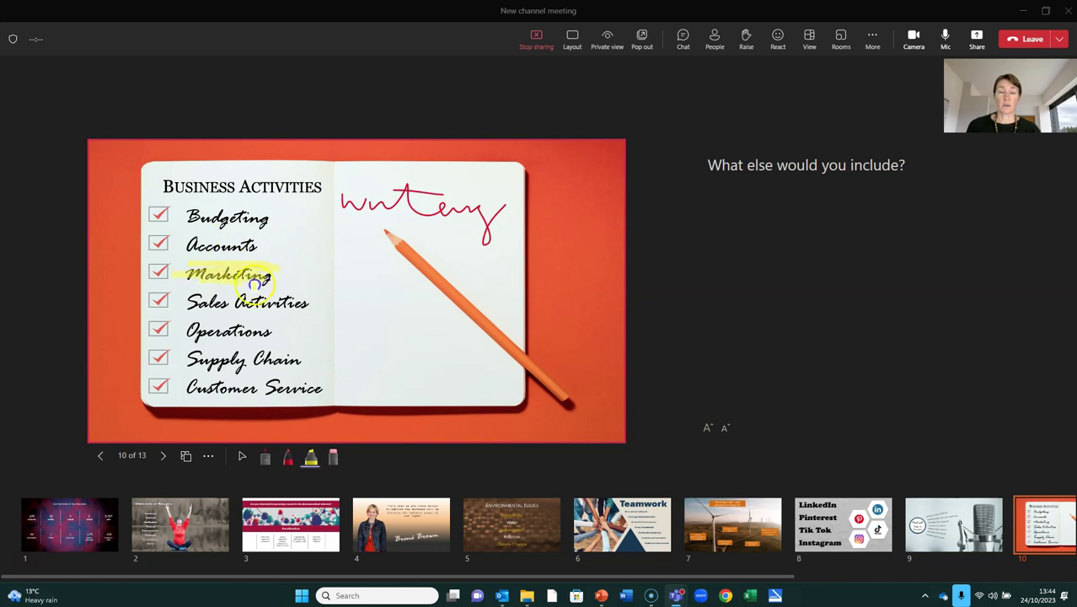
Erase the yellow highlight on Marketing and the red handwriting from slide 10
click(333, 456)
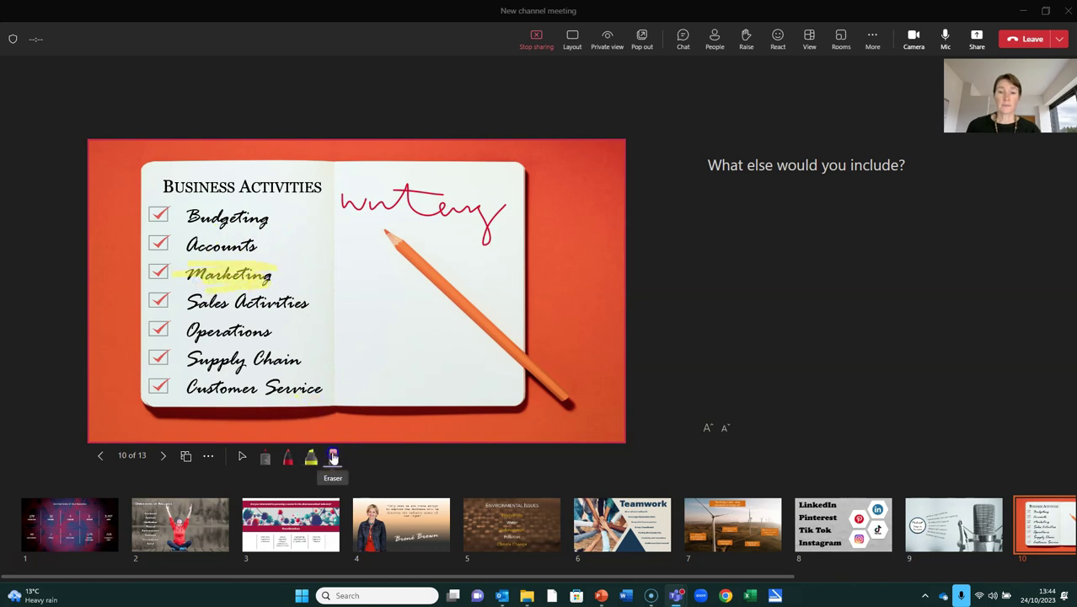
click(239, 281)
mouse_move(371, 195)
mouse_down()
mouse_move(497, 214)
mouse_move(440, 192)
mouse_move(335, 191)
mouse_move(395, 215)
mouse_up()
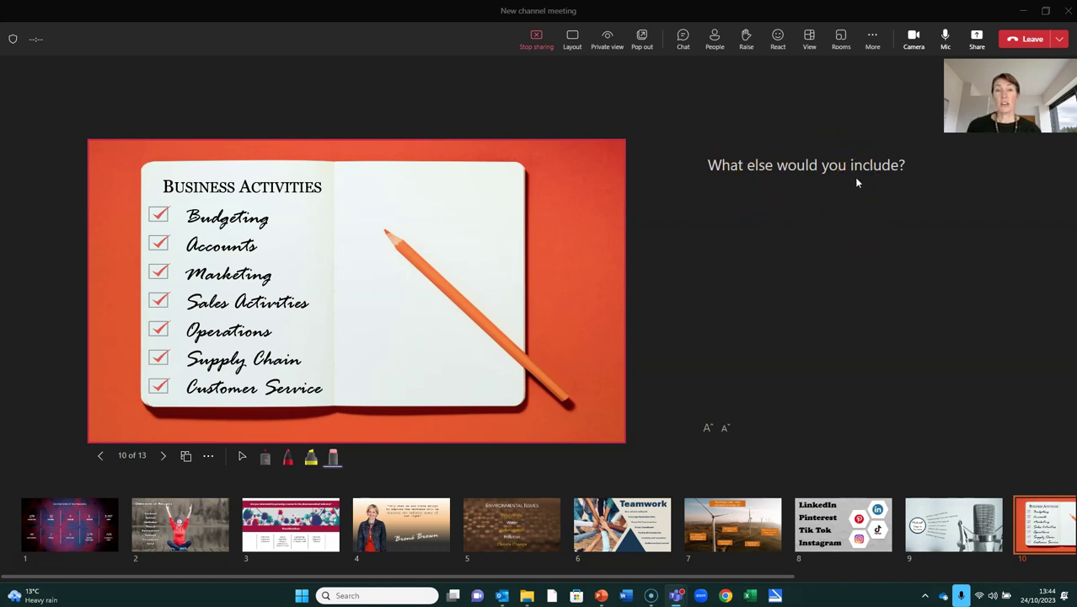
Try larger and smaller font sizes for the speaker notes, leaving the text slightly larger than at the start
click(708, 427)
click(708, 428)
click(707, 427)
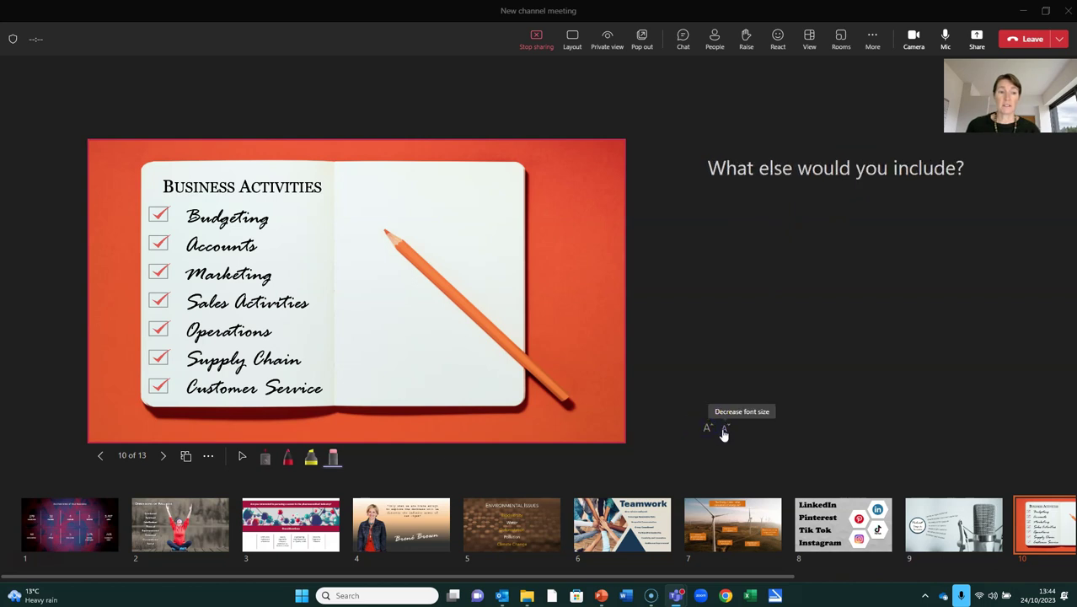
click(723, 430)
click(723, 430)
click(723, 430)
click(709, 430)
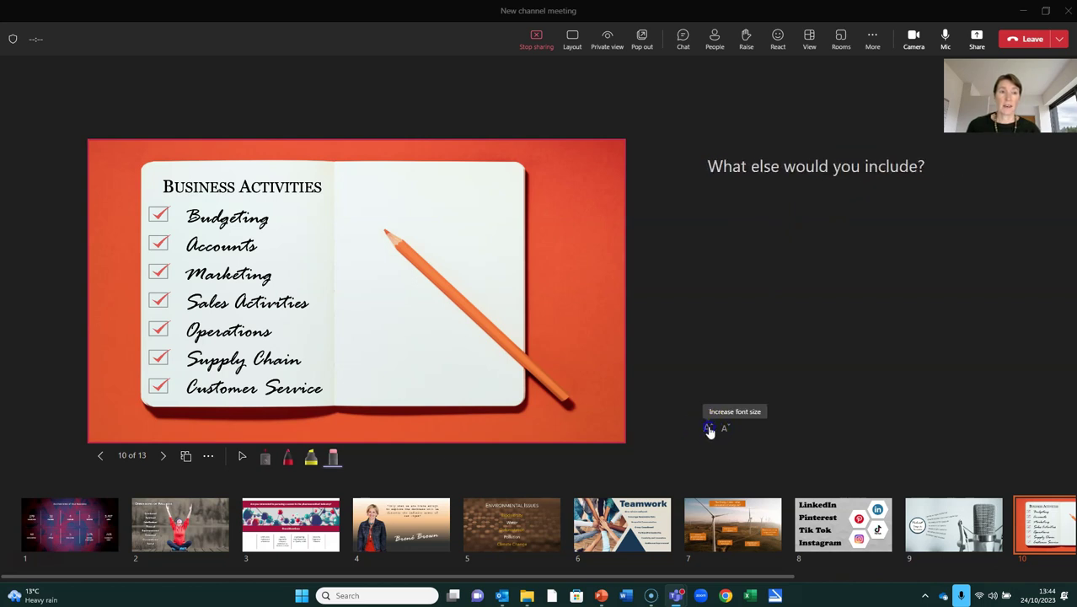
click(709, 430)
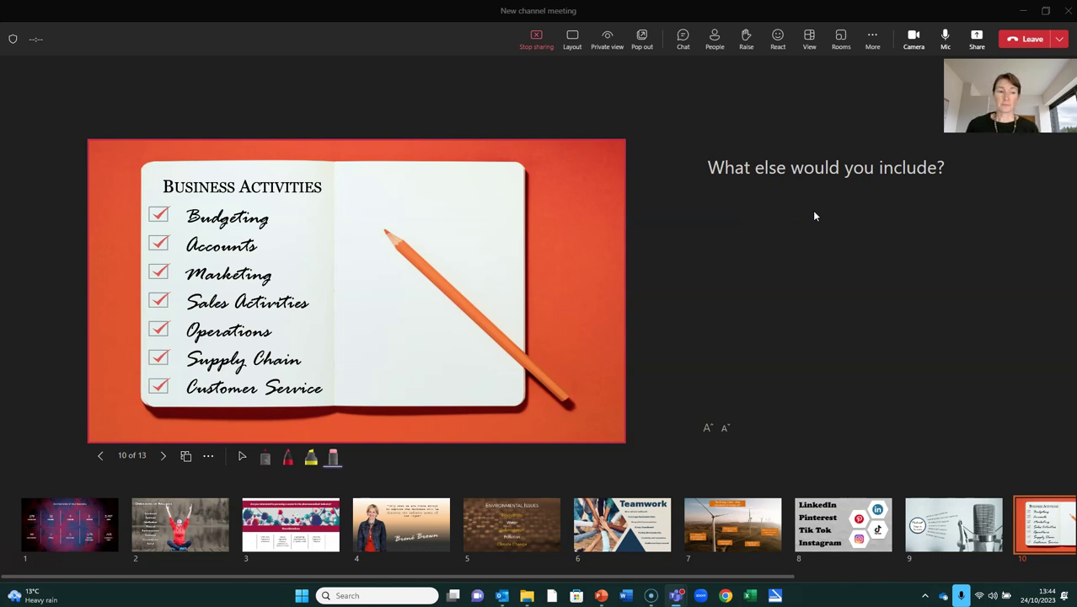
Toggle the Private view option for the shared presentation
drag(813, 216, 760, 197)
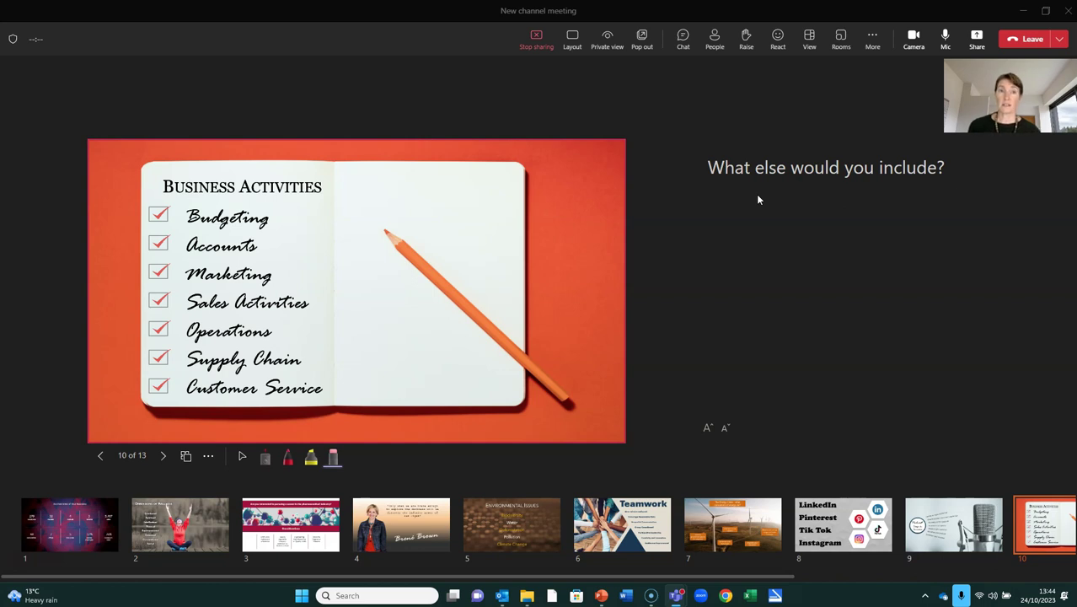
click(610, 42)
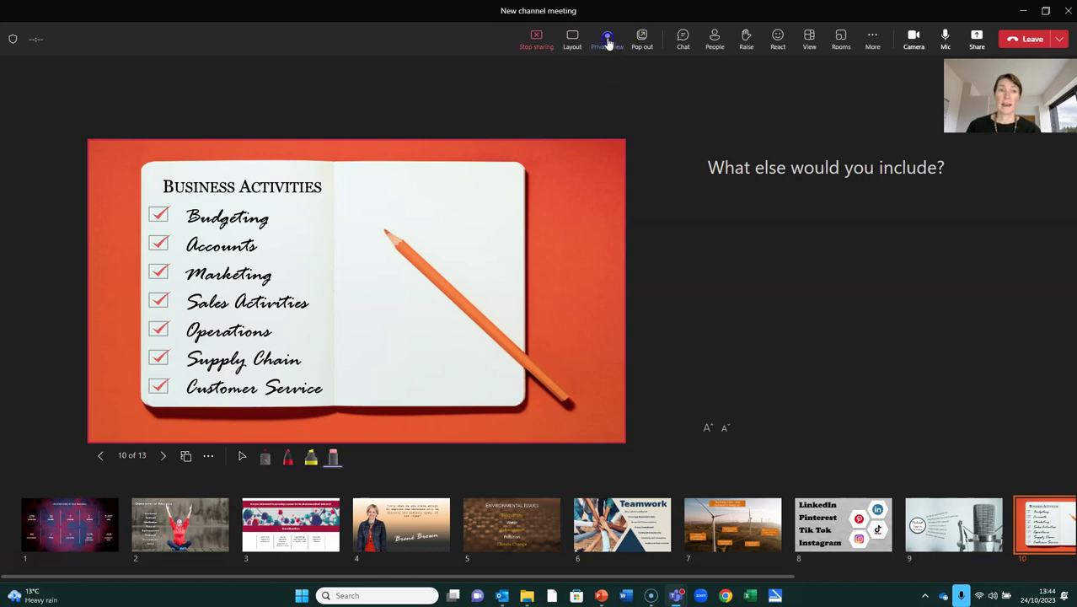